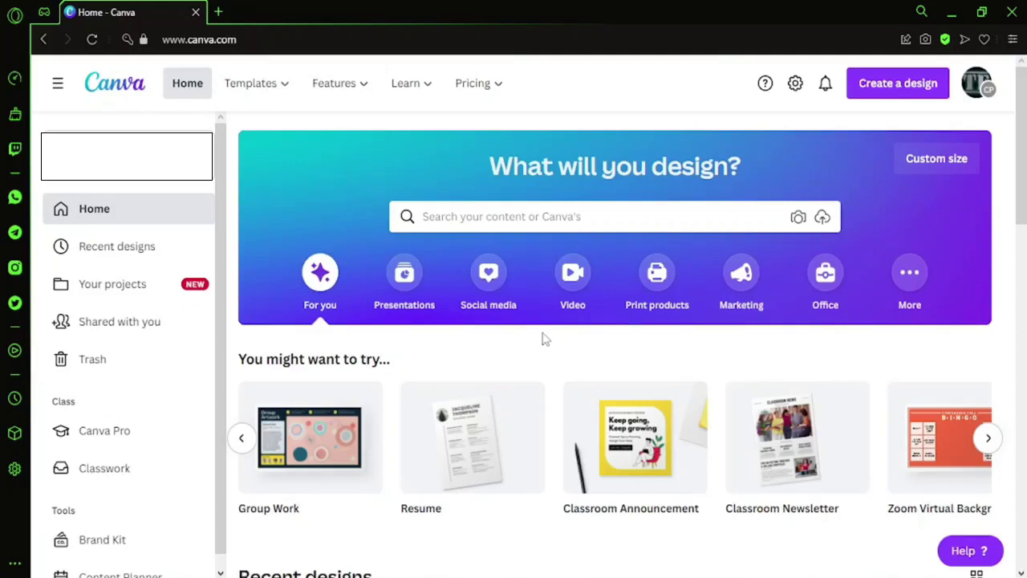
Scroll the Canva home page down to the suggested design types, including Classroom Announcement
{"action": "scroll", "coordinate": [544, 329], "scroll_direction": "down", "scroll_amount": 1}
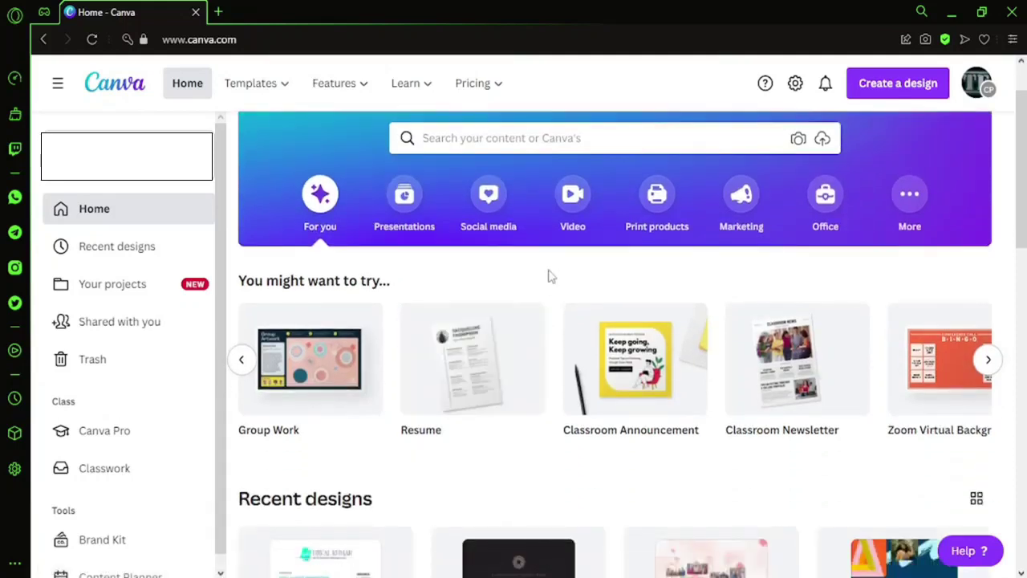
{"action": "scroll", "coordinate": [547, 276], "scroll_direction": "down", "scroll_amount": 1}
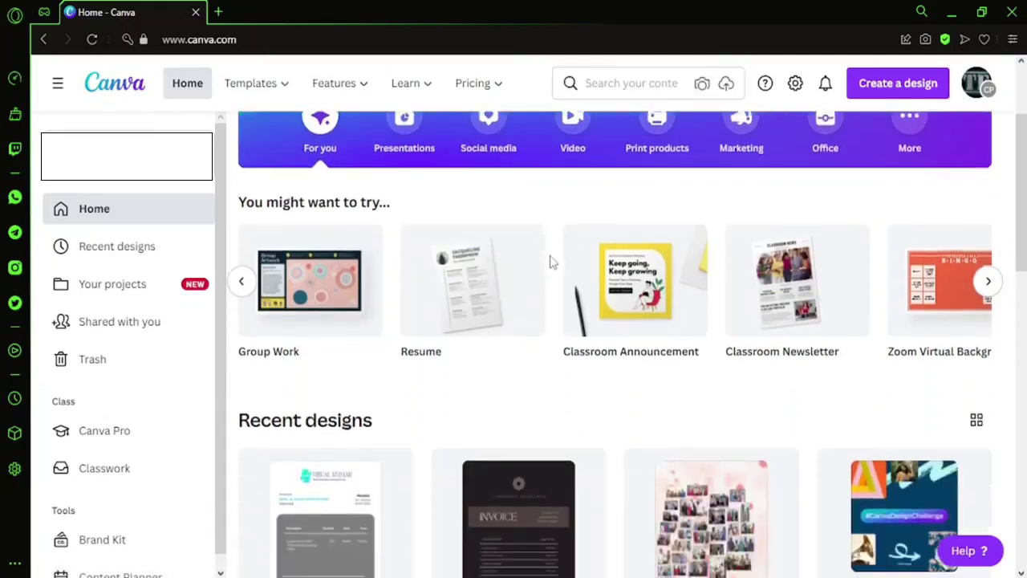
Create a blank Classroom Announcement design from its suggestion card
{"action": "left_click", "coordinate": [647, 309]}
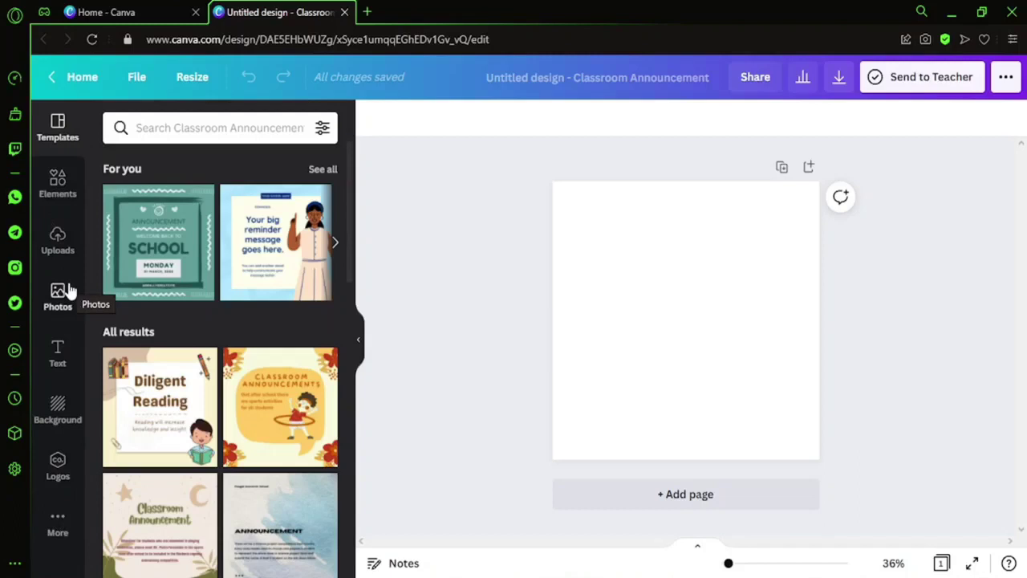
Add the smiling woman-in-hat wheat-field photo from the recent 'portrait' photo search to the page
{"action": "left_click", "coordinate": [62, 298]}
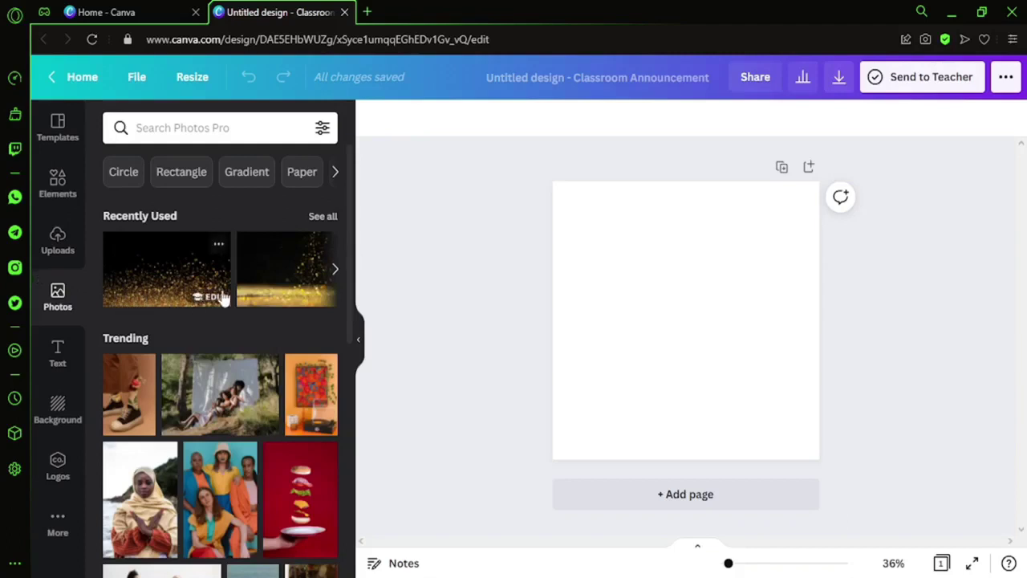
{"action": "left_click", "coordinate": [233, 131]}
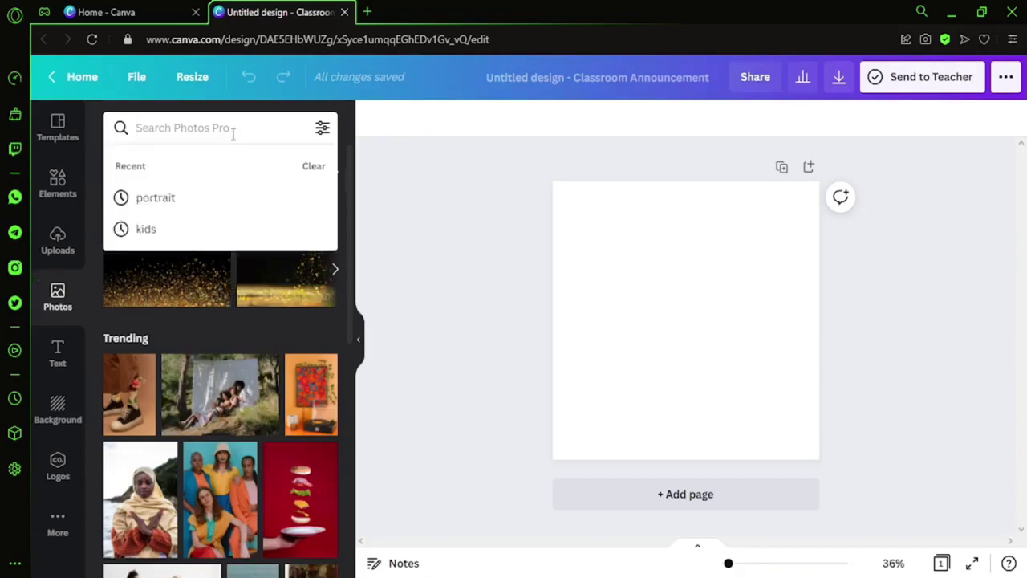
{"action": "left_click", "coordinate": [217, 198]}
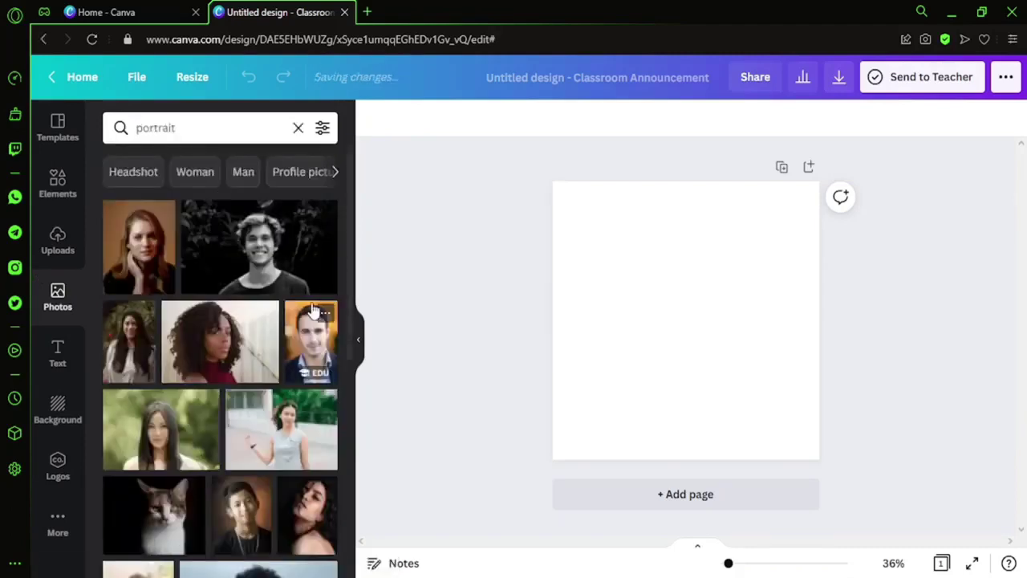
{"action": "scroll", "coordinate": [257, 331], "scroll_direction": "down", "scroll_amount": 5}
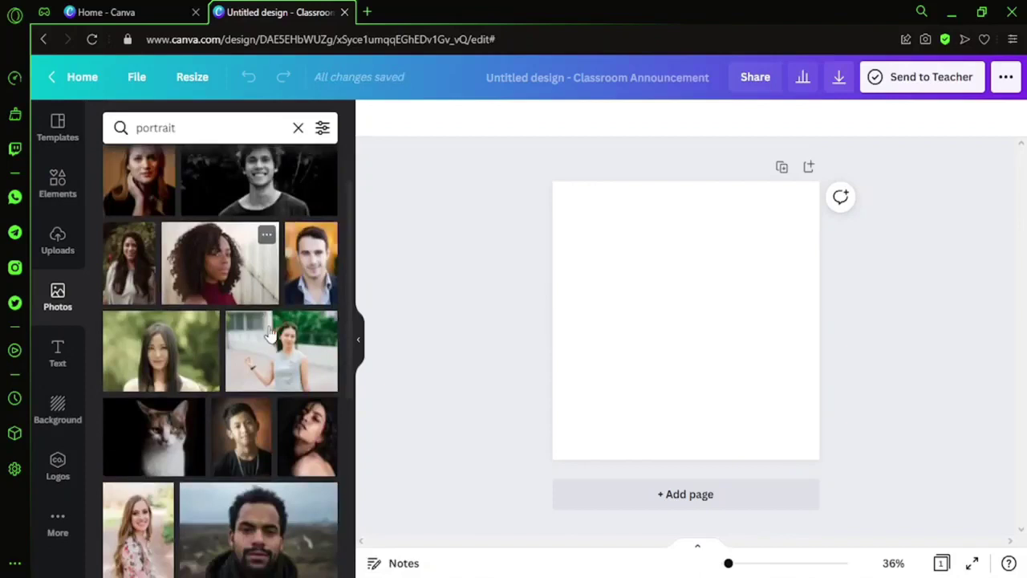
{"action": "scroll", "coordinate": [238, 325], "scroll_direction": "down", "scroll_amount": 5}
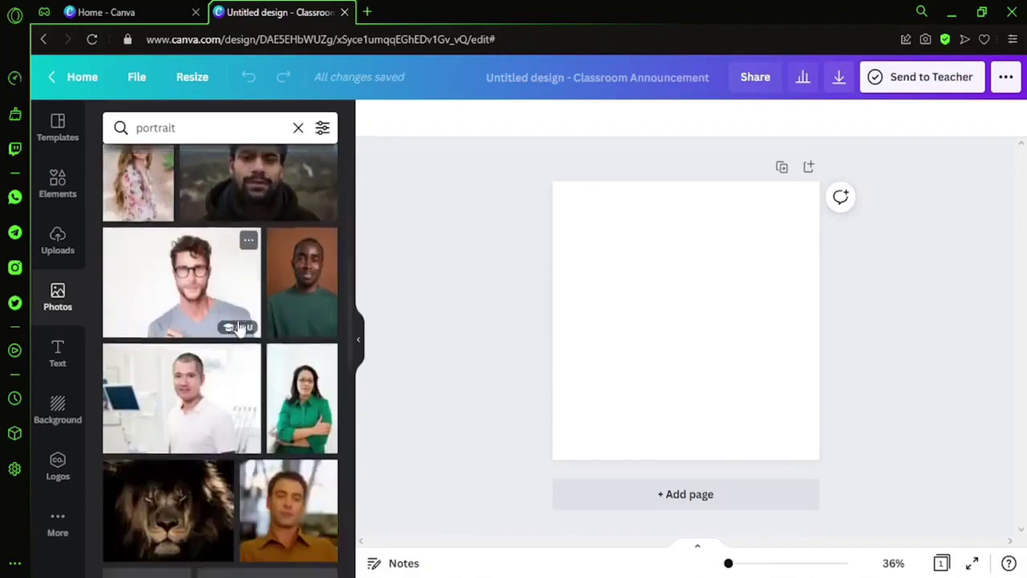
{"action": "scroll", "coordinate": [210, 303], "scroll_direction": "down", "scroll_amount": 2}
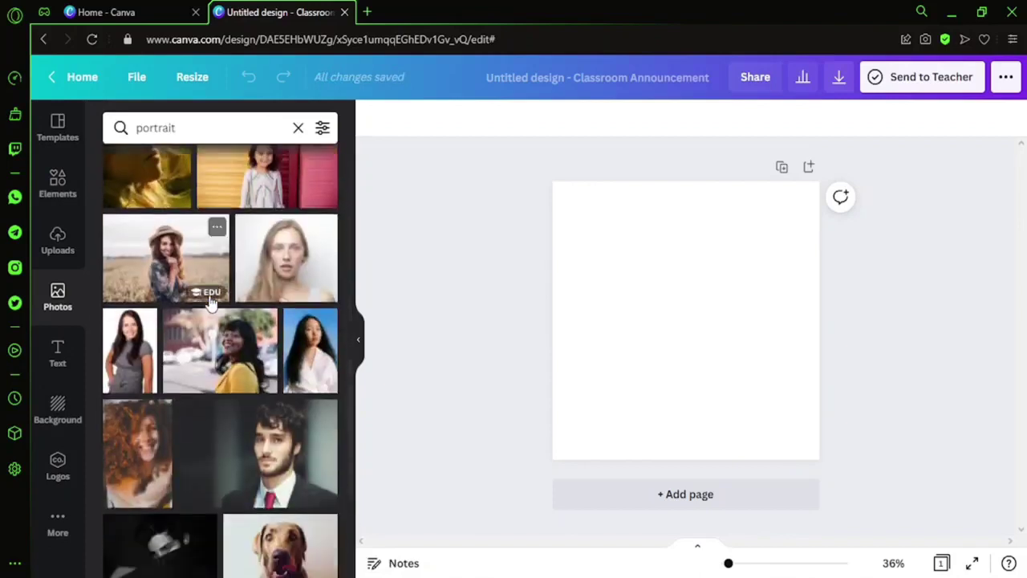
{"action": "scroll", "coordinate": [233, 337], "scroll_direction": "down", "scroll_amount": 1}
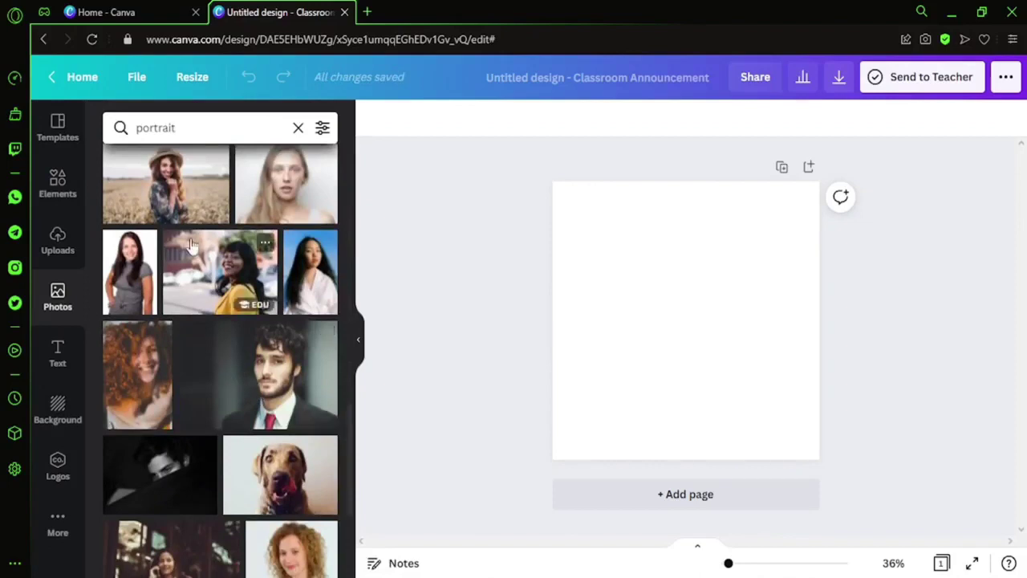
{"action": "mouse_move", "coordinate": [167, 184]}
{"action": "left_mouse_down"}
{"action": "mouse_move", "coordinate": [634, 263]}
{"action": "mouse_move", "coordinate": [164, 184]}
{"action": "left_mouse_up"}
{"action": "left_click", "coordinate": [161, 183]}
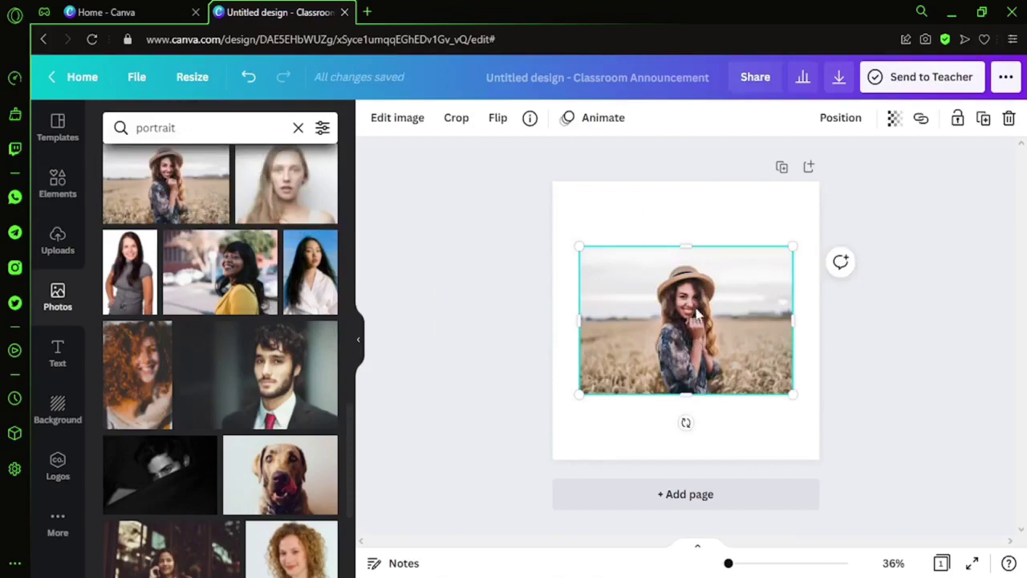
Select the woman-in-hat photo and bring up its Edit image effects panel
{"action": "left_click_drag", "start_coordinate": [697, 316], "coordinate": [695, 309]}
{"action": "scroll", "coordinate": [808, 339], "scroll_direction": "up", "scroll_amount": 3}
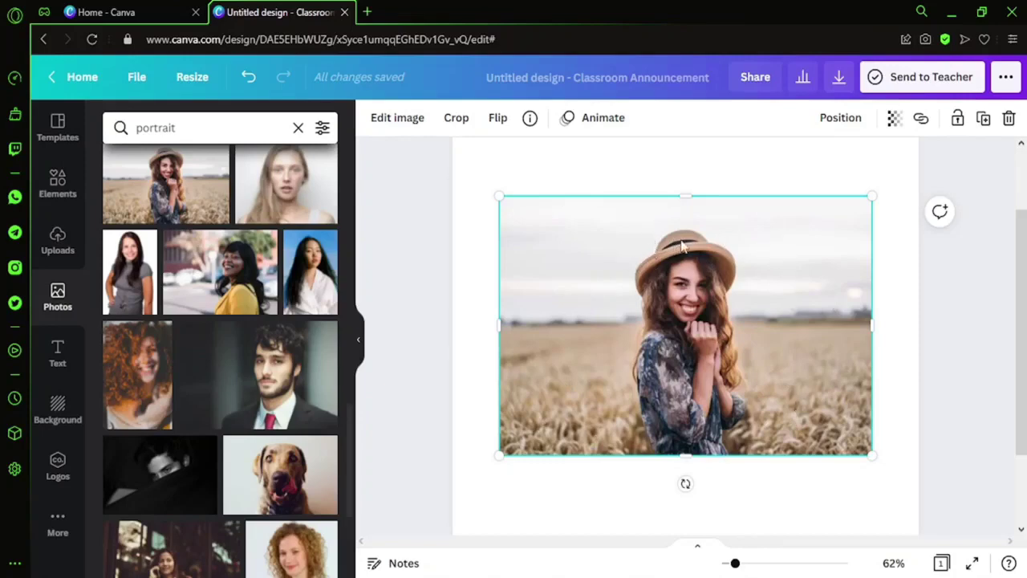
{"action": "left_click", "coordinate": [942, 334]}
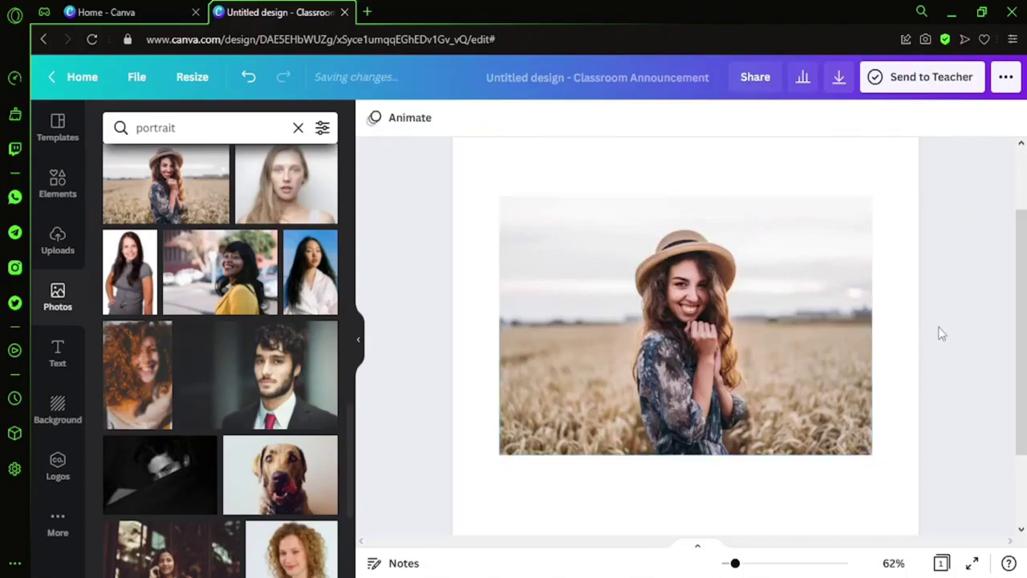
{"action": "left_click", "coordinate": [777, 329]}
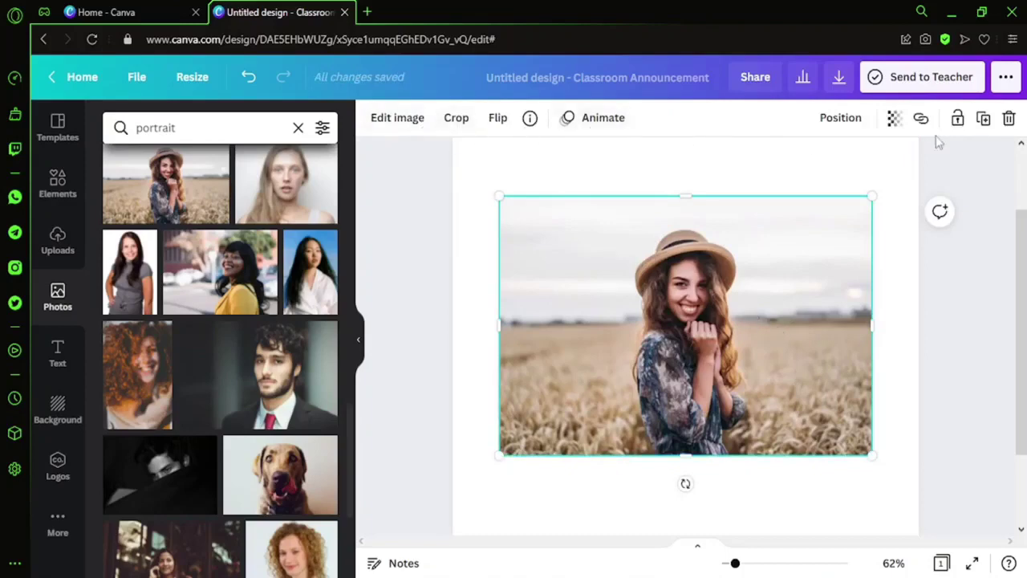
{"action": "left_click", "coordinate": [440, 226]}
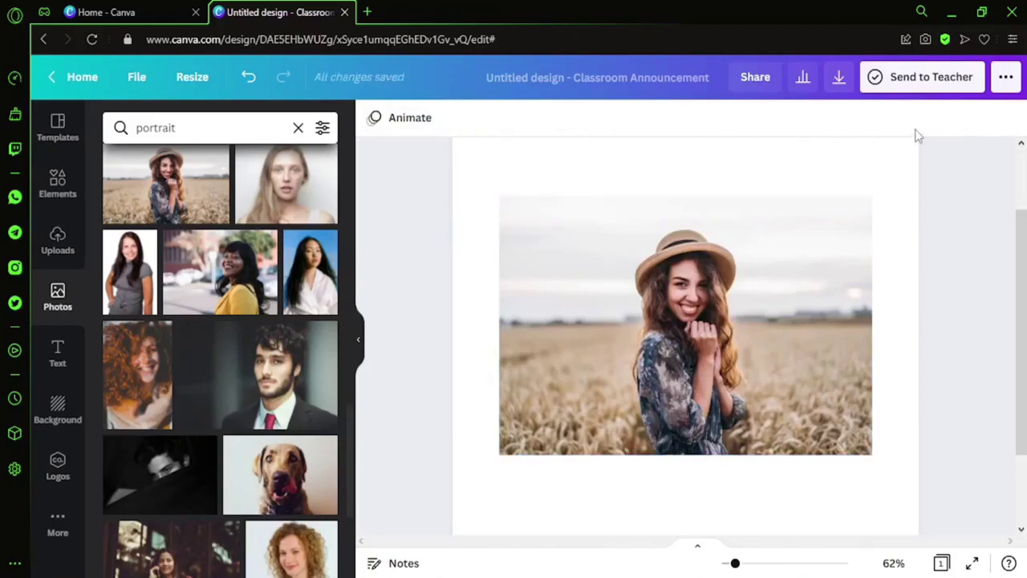
{"action": "left_click", "coordinate": [782, 341]}
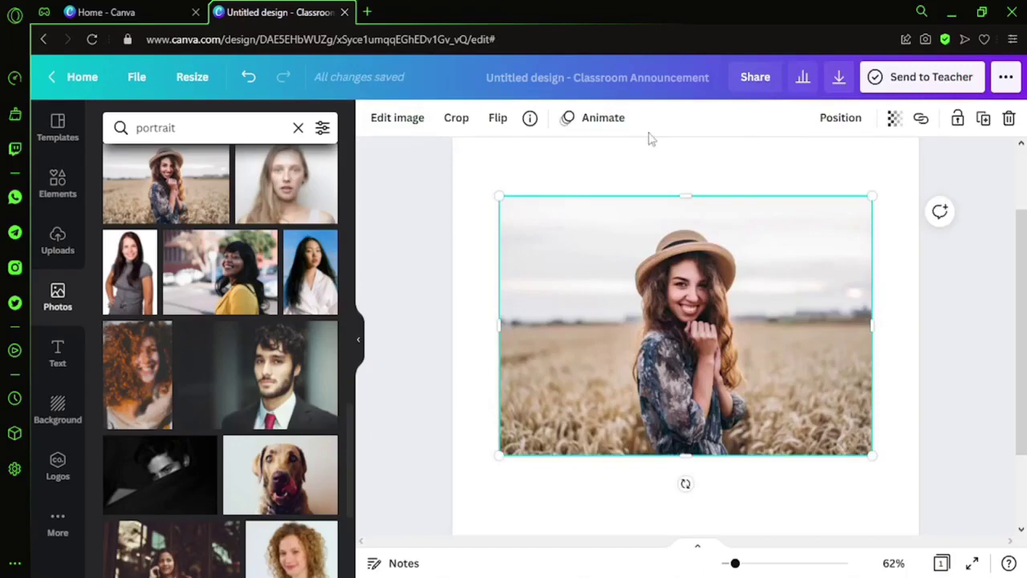
{"action": "left_click", "coordinate": [393, 120]}
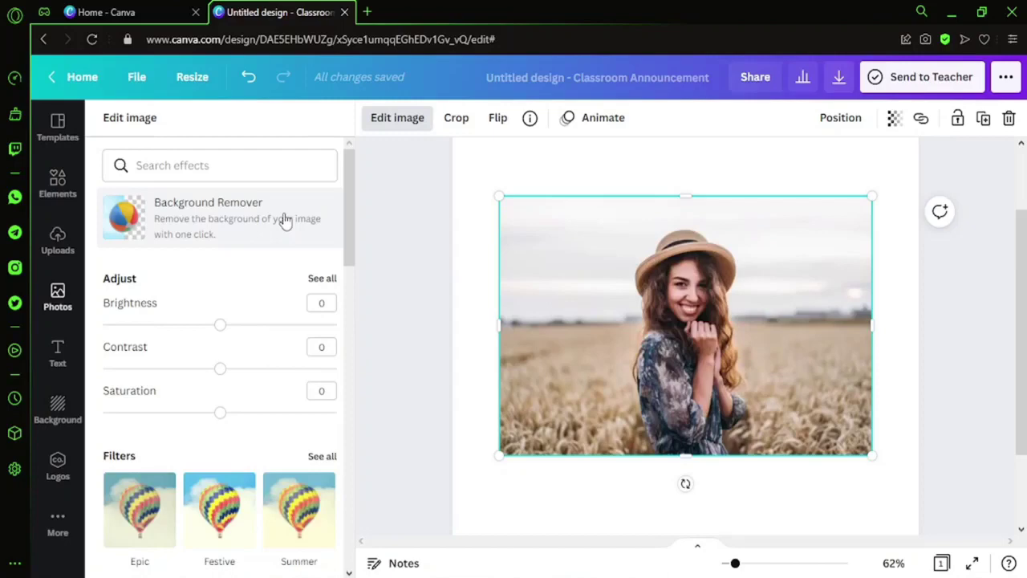
{"action": "left_click", "coordinate": [806, 320]}
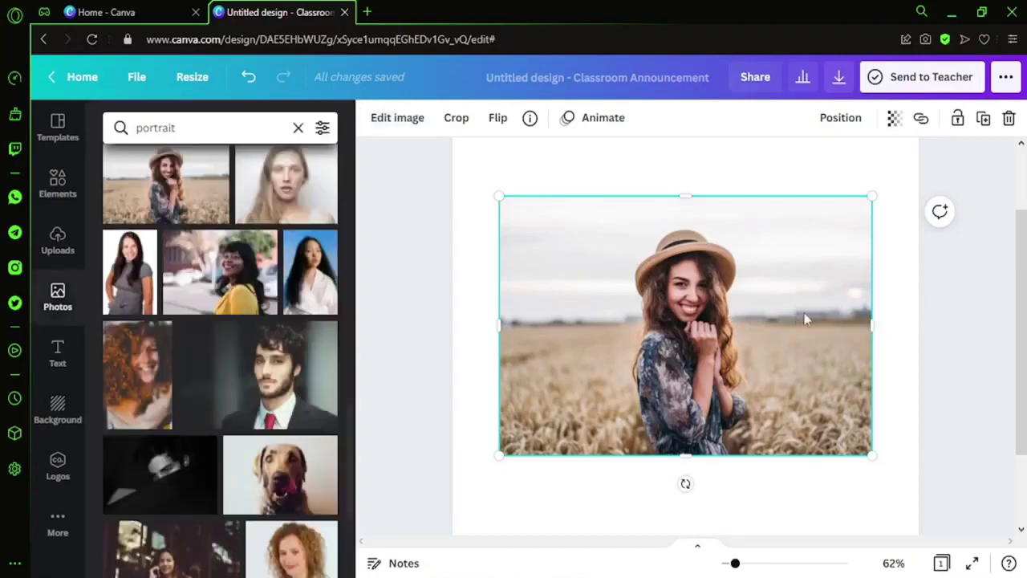
Run Background Remover on the woman-in-hat photo to strip the wheat field
{"action": "left_click", "coordinate": [413, 122]}
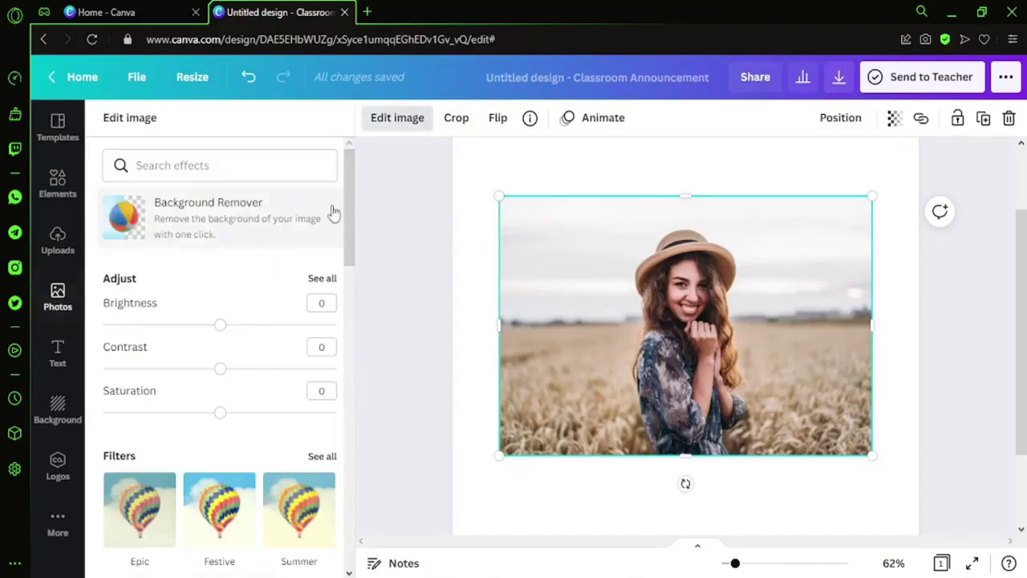
{"action": "left_click", "coordinate": [254, 239]}
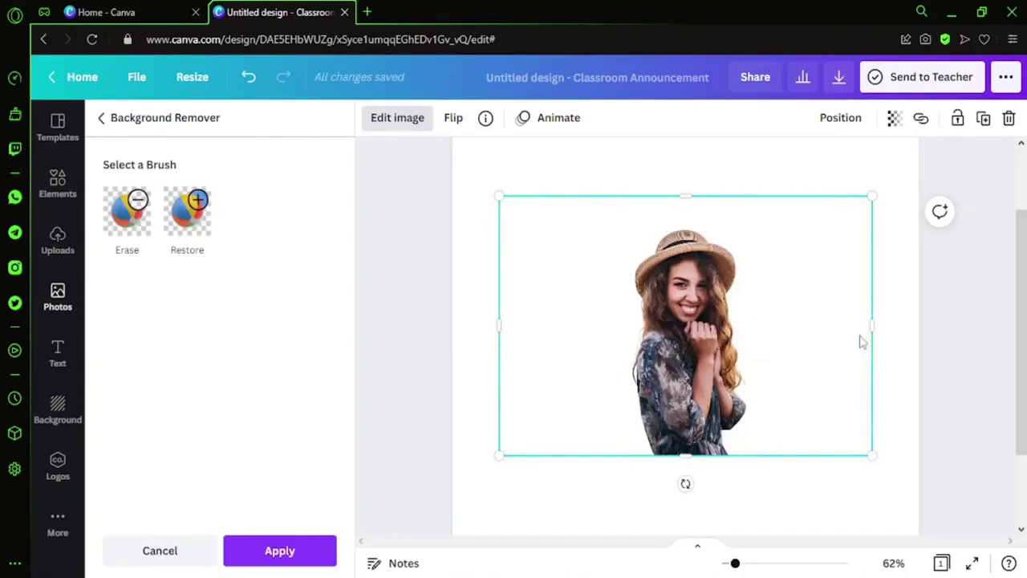
Trim the empty frame around the cut-out, then enlarge and reposition it on the page
{"action": "left_click_drag", "start_coordinate": [872, 331], "coordinate": [757, 337]}
{"action": "left_click_drag", "start_coordinate": [500, 326], "coordinate": [611, 337]}
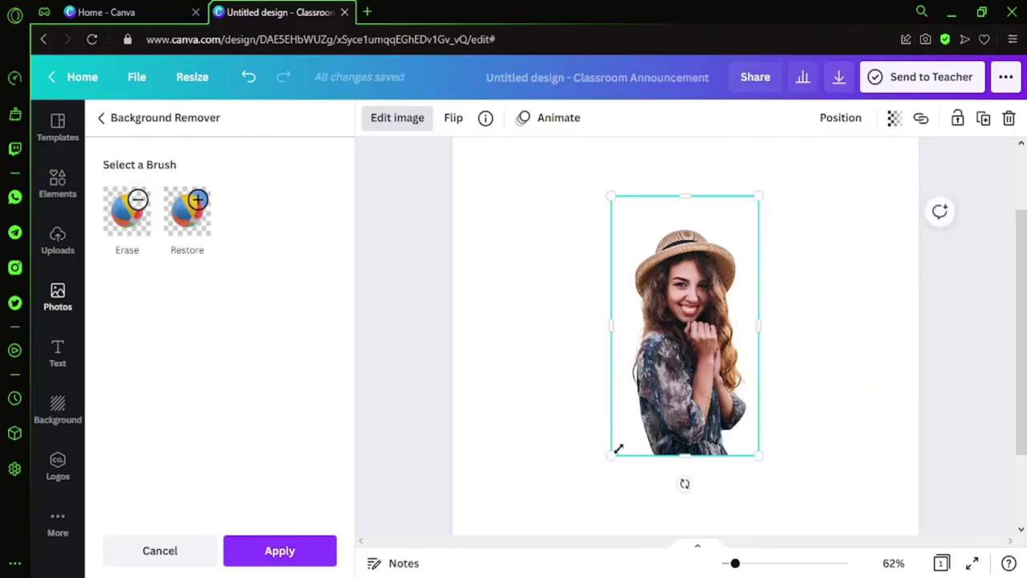
{"action": "left_click_drag", "start_coordinate": [688, 197], "coordinate": [695, 222]}
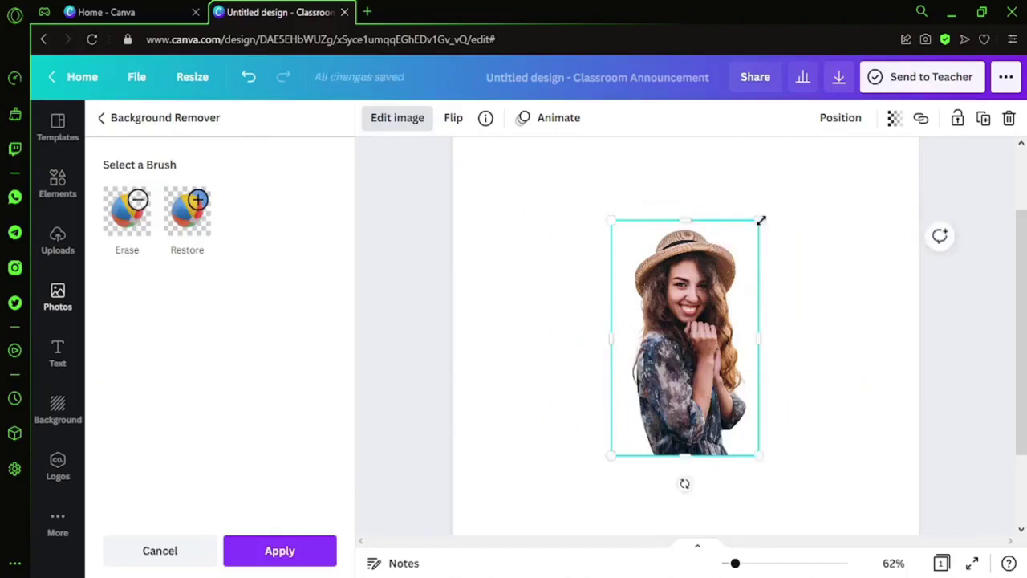
{"action": "left_click_drag", "start_coordinate": [761, 220], "coordinate": [850, 210]}
{"action": "left_click_drag", "start_coordinate": [728, 253], "coordinate": [692, 332]}
{"action": "scroll", "coordinate": [697, 311], "scroll_direction": "down", "scroll_amount": 1}
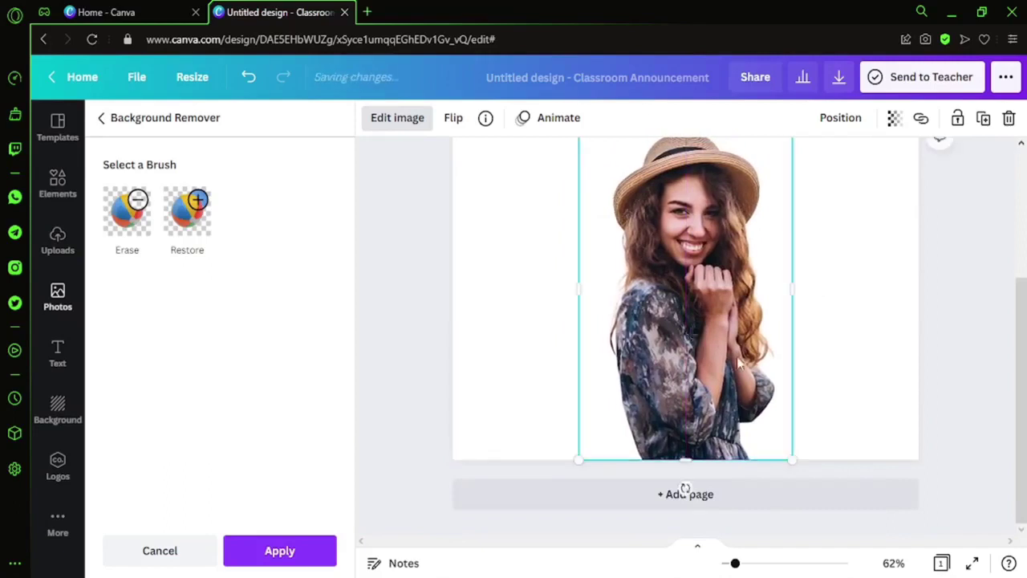
{"action": "scroll", "coordinate": [791, 374], "scroll_direction": "up", "scroll_amount": 3}
{"action": "left_click_drag", "start_coordinate": [794, 323], "coordinate": [838, 367]}
Apply the background removal and zoom the view out to 48%
{"action": "scroll", "coordinate": [898, 329], "scroll_direction": "down", "scroll_amount": 2}
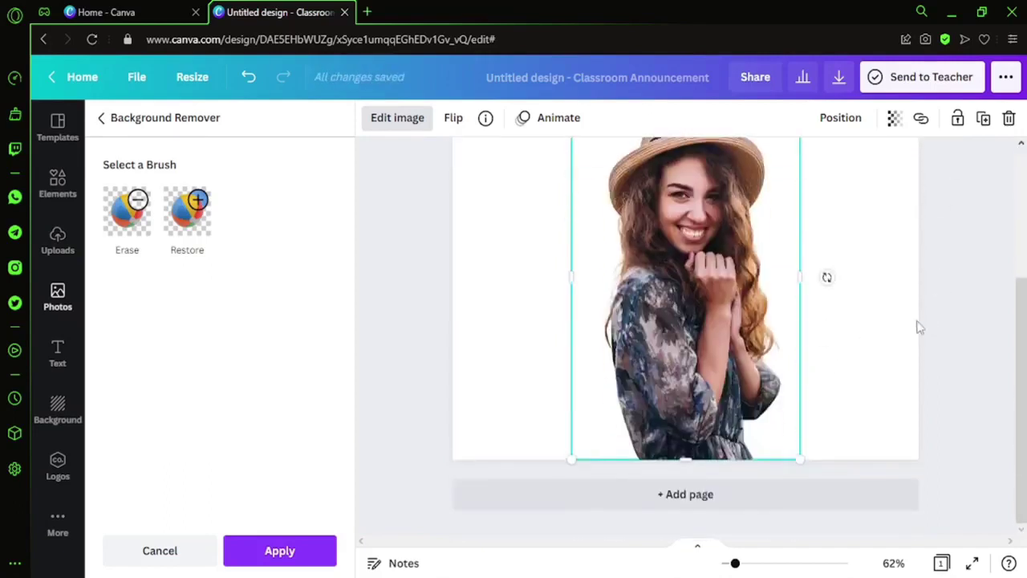
{"action": "left_click", "coordinate": [926, 369]}
{"action": "scroll", "coordinate": [925, 369], "scroll_direction": "up", "scroll_amount": 2}
{"action": "left_click", "coordinate": [923, 360]}
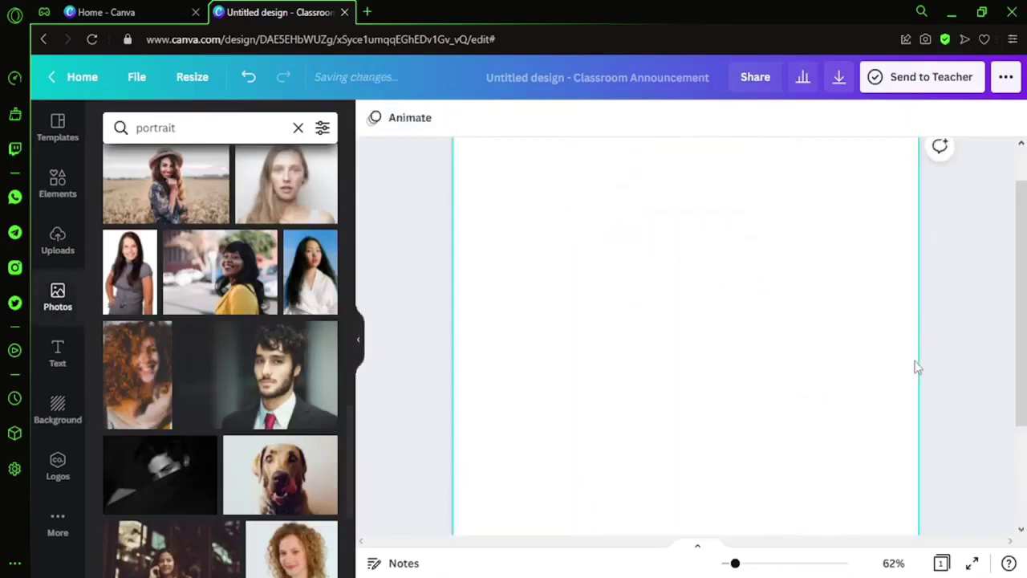
{"action": "left_click_drag", "start_coordinate": [734, 562], "coordinate": [730, 560]}
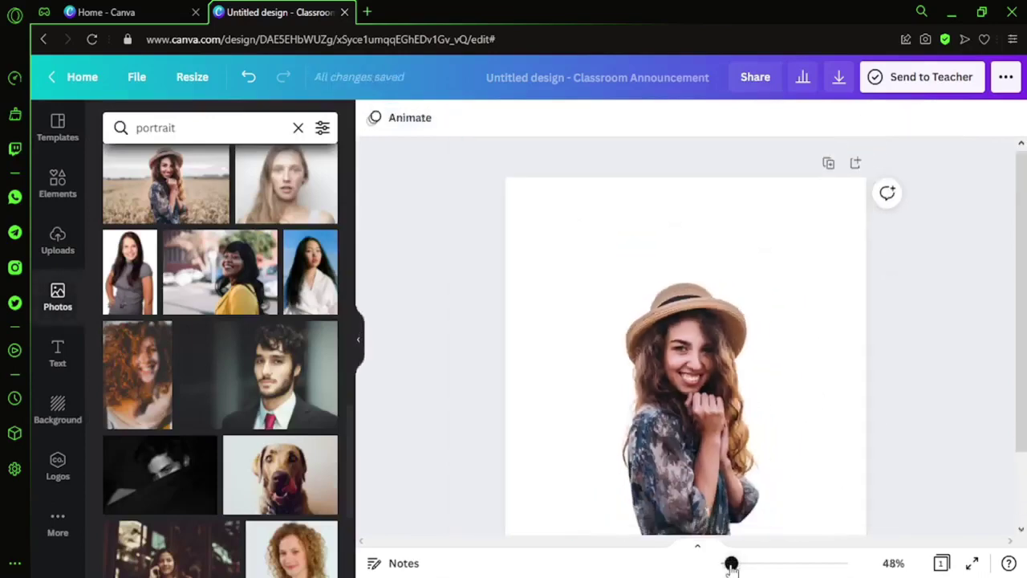
{"action": "scroll", "coordinate": [850, 385], "scroll_direction": "down", "scroll_amount": 2}
Fill the page background with the first peach-to-plum gradient
{"action": "left_click", "coordinate": [863, 298]}
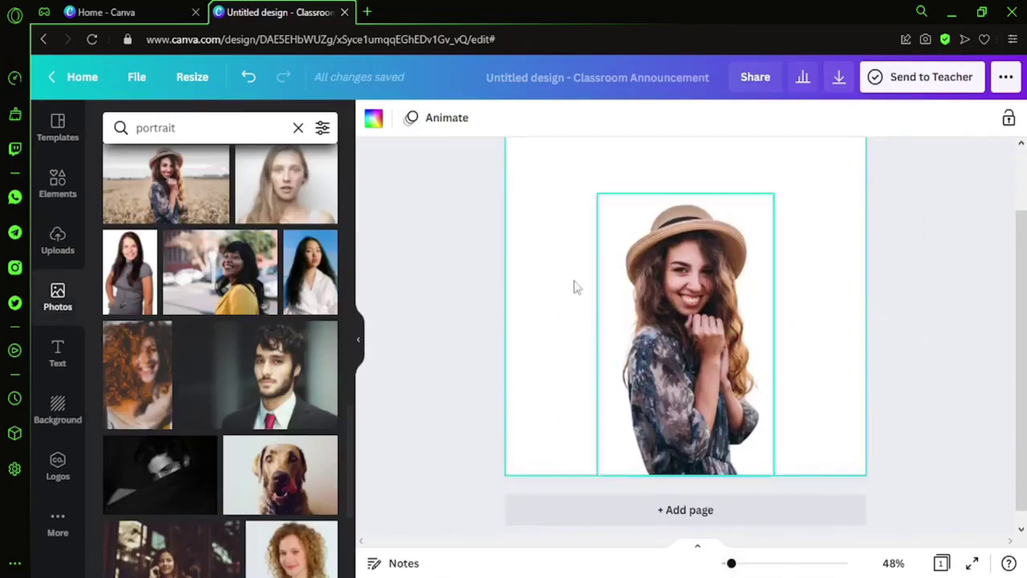
{"action": "left_click", "coordinate": [58, 408]}
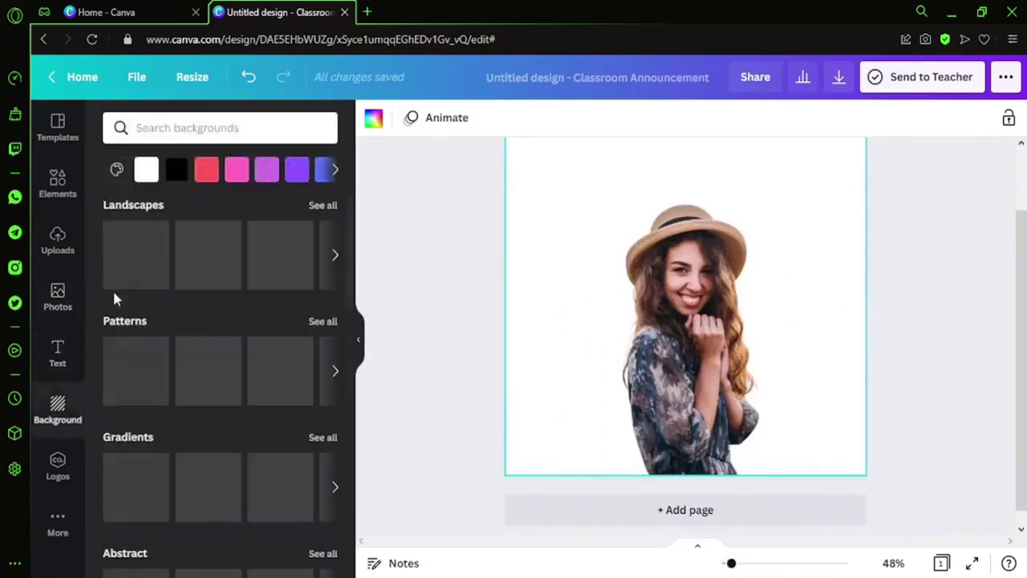
{"action": "scroll", "coordinate": [257, 490], "scroll_direction": "down", "scroll_amount": 1}
{"action": "scroll", "coordinate": [257, 490], "scroll_direction": "down", "scroll_amount": 3}
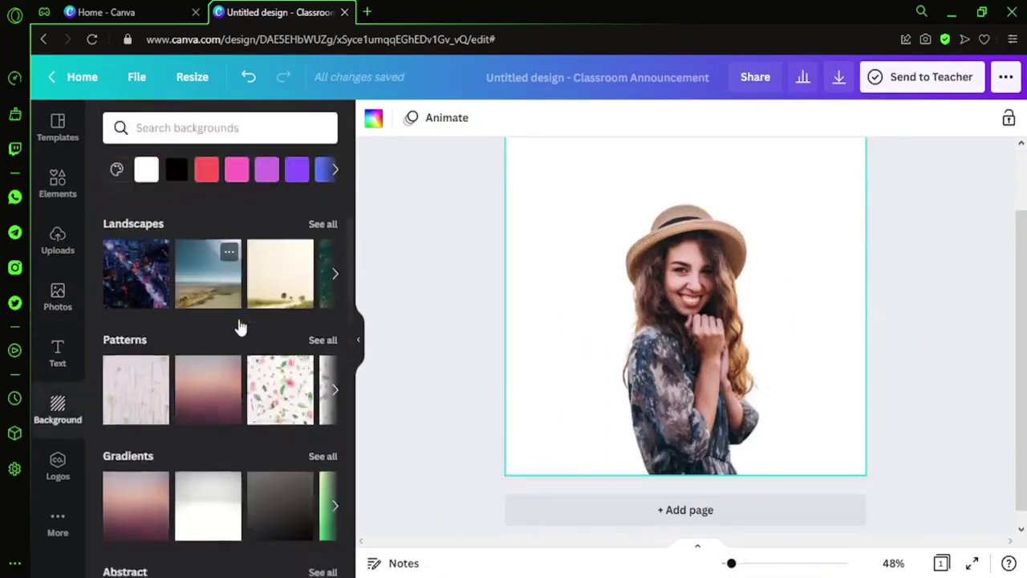
{"action": "left_click", "coordinate": [141, 380]}
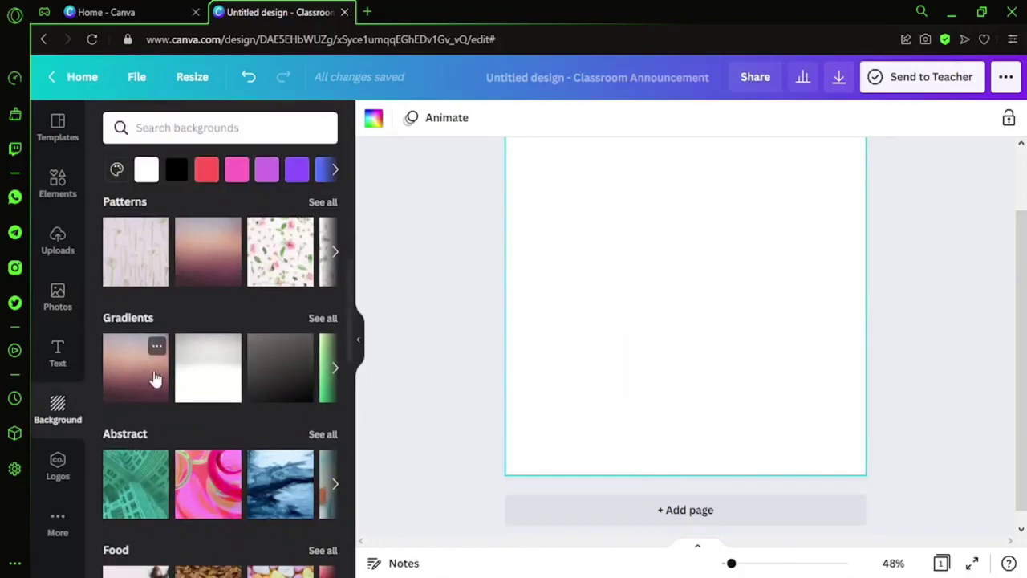
{"action": "scroll", "coordinate": [886, 363], "scroll_direction": "up", "scroll_amount": 2}
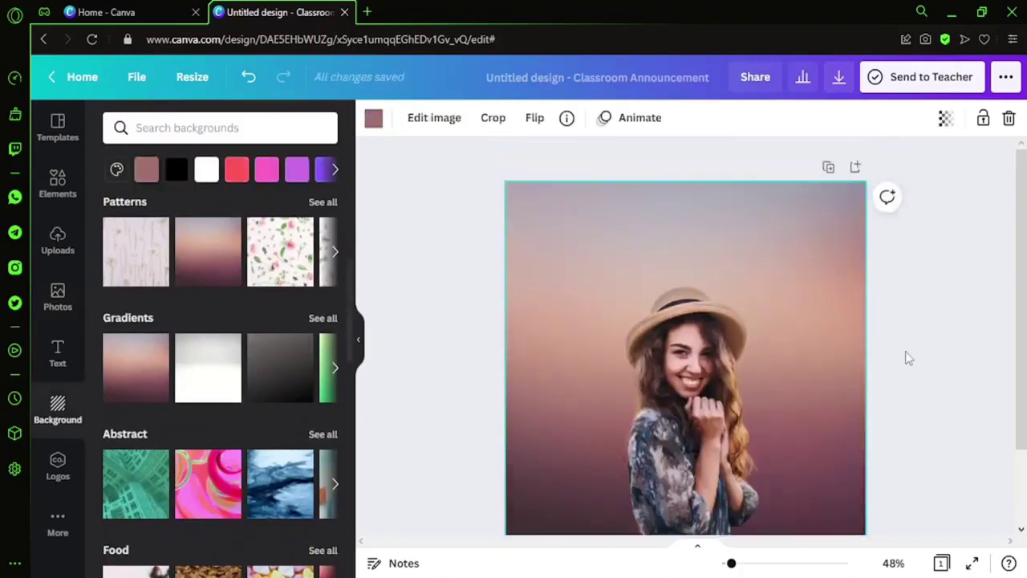
{"action": "scroll", "coordinate": [802, 329], "scroll_direction": "down", "scroll_amount": 1}
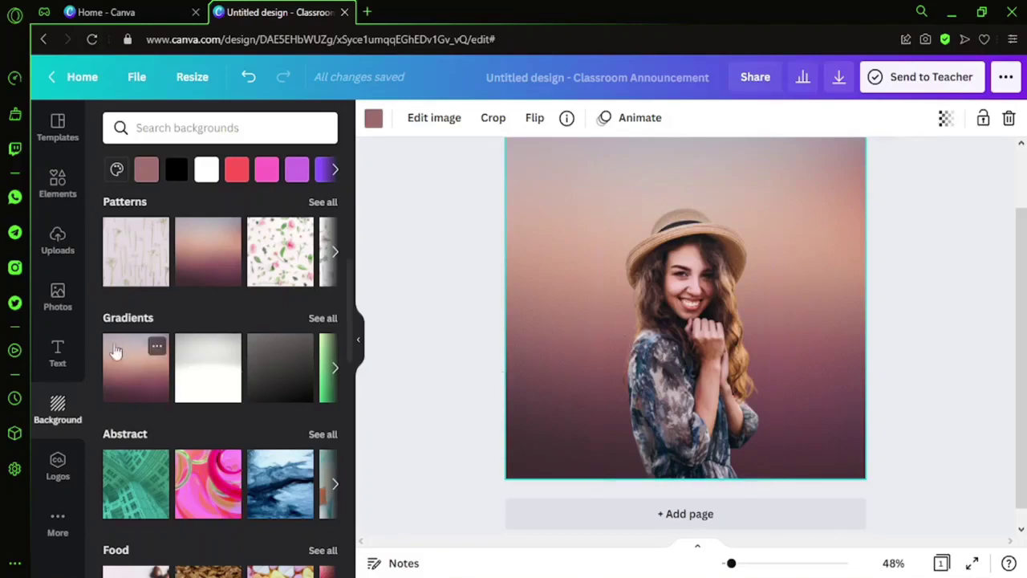
Add the outlined pink BE BRAVE text, enlarge it to size 291, and place it near the top
{"action": "left_click", "coordinate": [65, 355]}
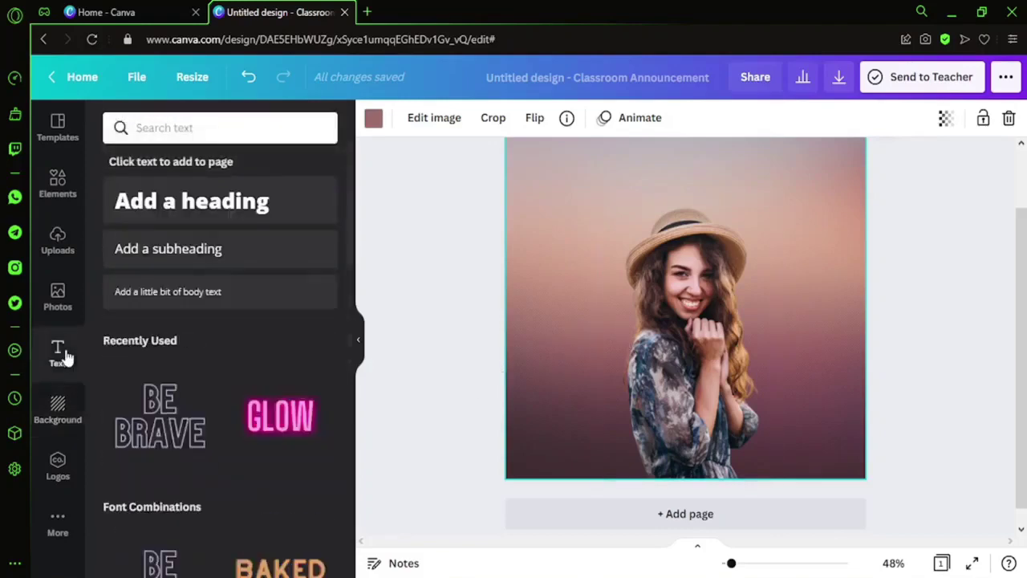
{"action": "scroll", "coordinate": [218, 369], "scroll_direction": "down", "scroll_amount": 5}
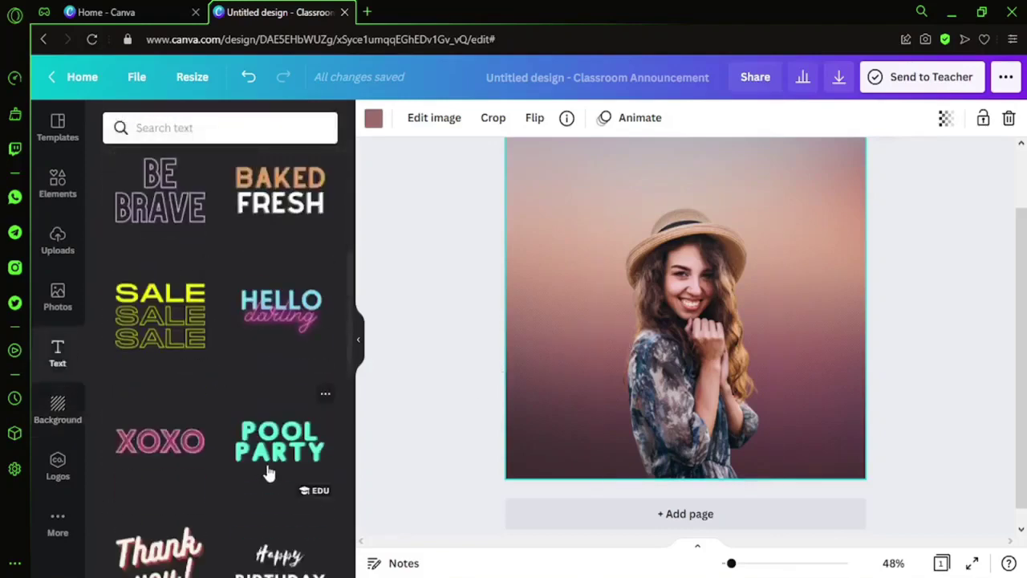
{"action": "scroll", "coordinate": [268, 472], "scroll_direction": "up", "scroll_amount": 2}
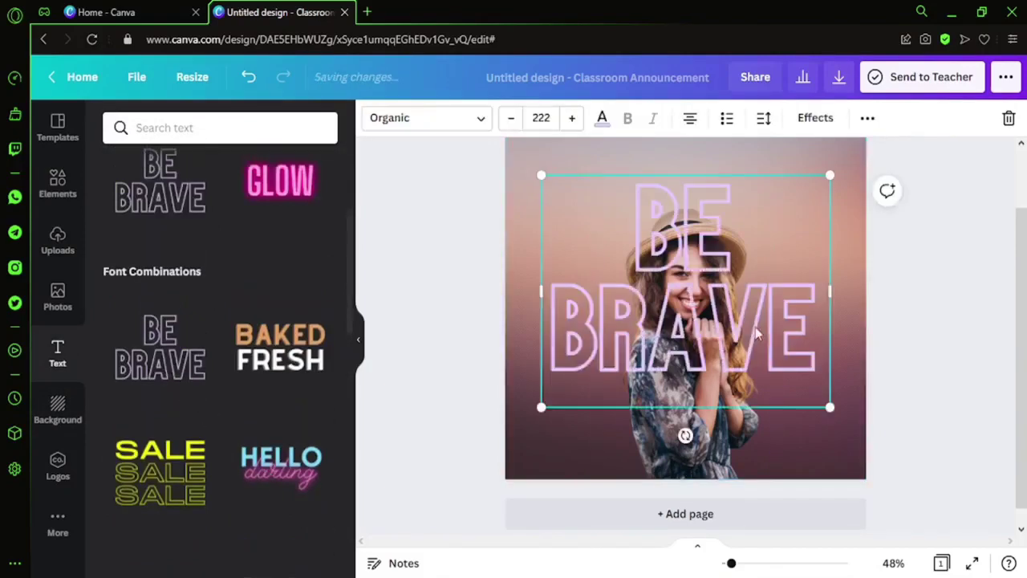
{"action": "left_click_drag", "start_coordinate": [710, 332], "coordinate": [667, 280]}
{"action": "left_click_drag", "start_coordinate": [787, 356], "coordinate": [877, 426]}
{"action": "left_click", "coordinate": [893, 344]}
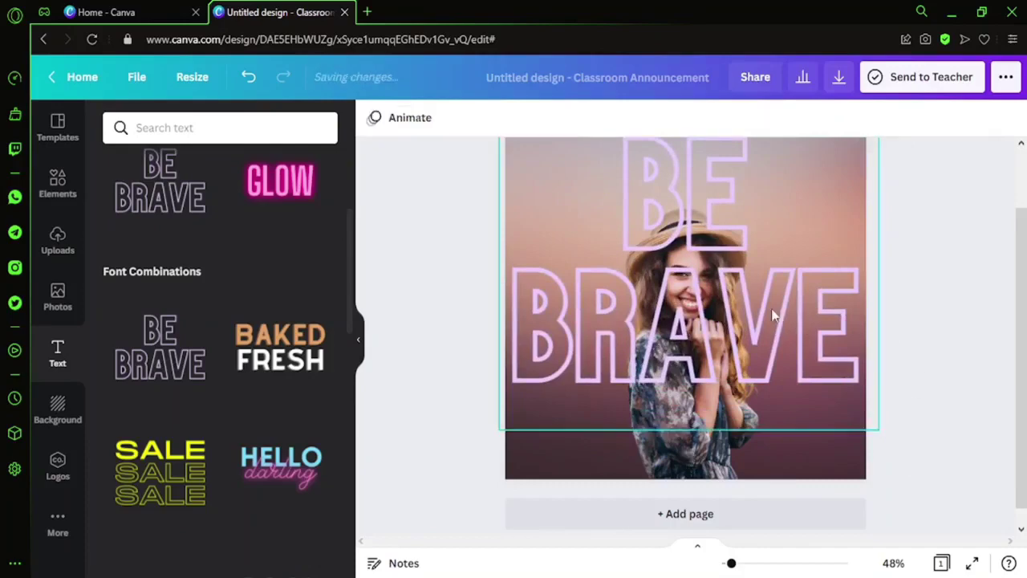
{"action": "scroll", "coordinate": [766, 302], "scroll_direction": "up", "scroll_amount": 1}
{"action": "scroll", "coordinate": [766, 302], "scroll_direction": "down", "scroll_amount": 1}
{"action": "left_click_drag", "start_coordinate": [746, 312], "coordinate": [749, 286]}
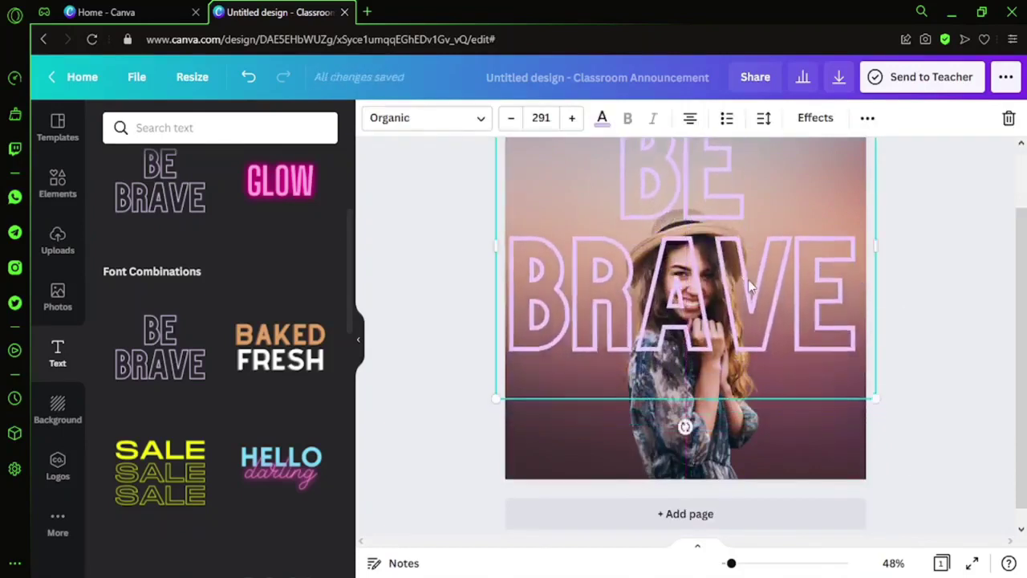
Send the BE BRAVE text to the back so the woman overlaps it
{"action": "left_click", "coordinate": [921, 321]}
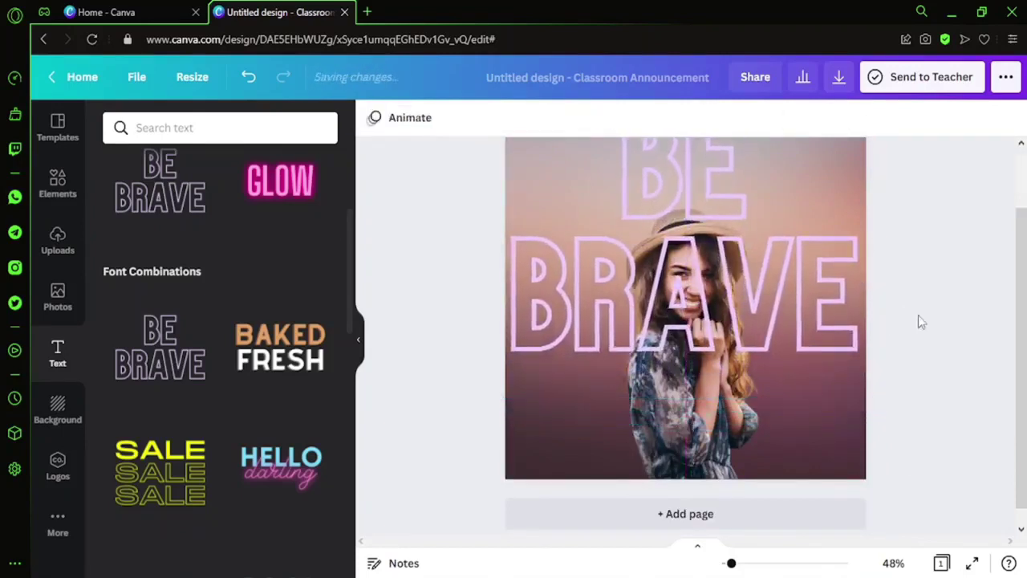
{"action": "right_click", "coordinate": [714, 277]}
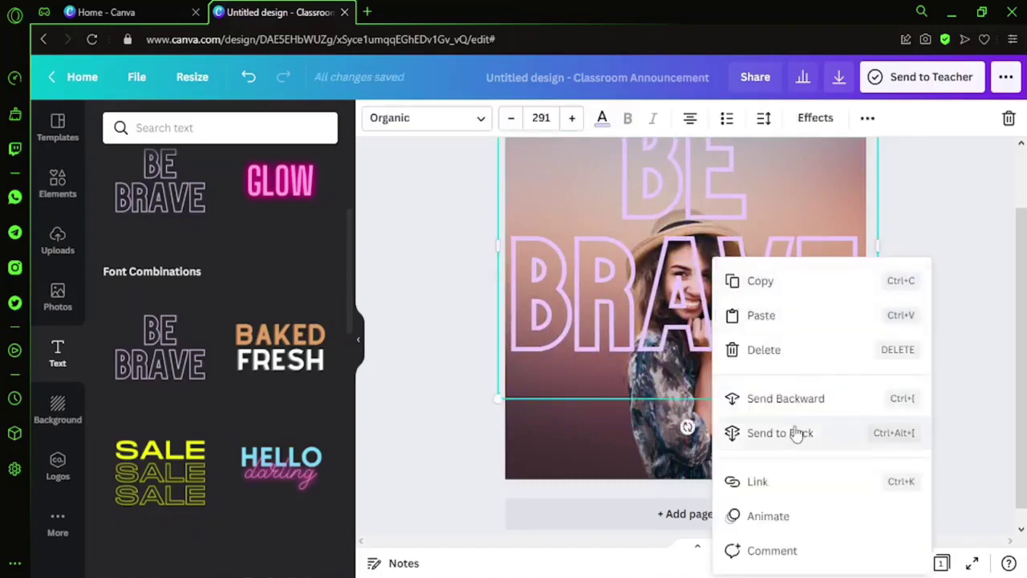
{"action": "left_click", "coordinate": [761, 433]}
{"action": "left_click", "coordinate": [914, 337]}
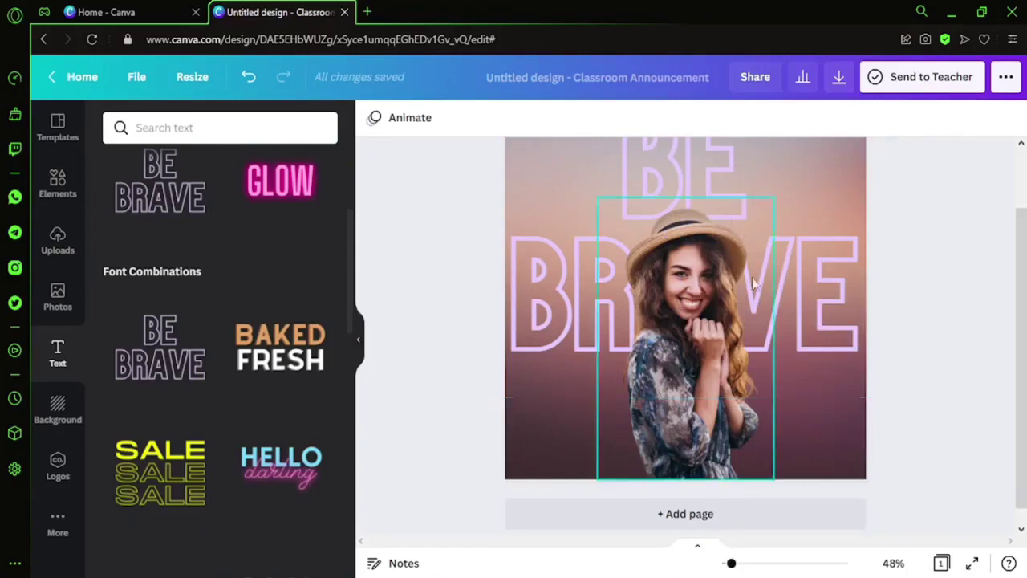
Move the BE BRAVE text slightly lower and nudge it a little right
{"action": "scroll", "coordinate": [860, 337], "scroll_direction": "up", "scroll_amount": 1}
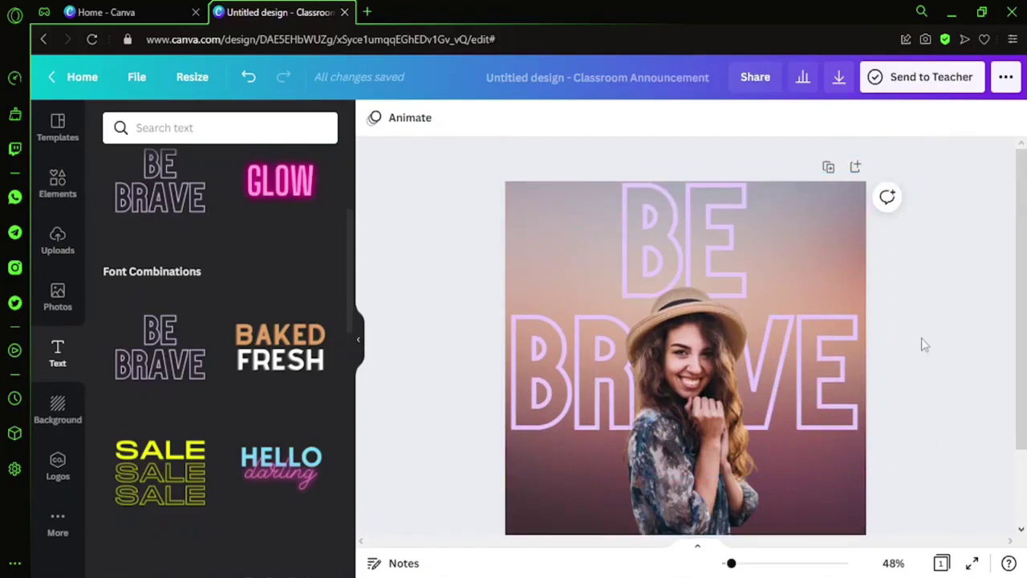
{"action": "left_click_drag", "start_coordinate": [827, 355], "coordinate": [821, 369]}
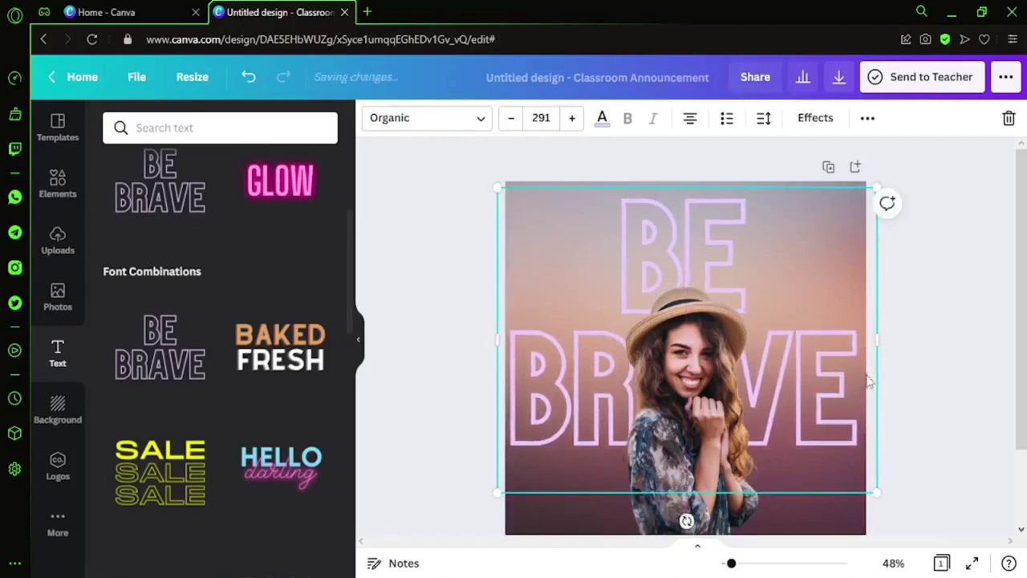
{"action": "key", "text": "Right"}
{"action": "key", "text": "Right"}
{"action": "key", "text": "Right"}
{"action": "key", "text": "Right"}
{"action": "key", "text": "Right"}
{"action": "key", "text": "Right"}
{"action": "key", "text": "Right"}
{"action": "key", "text": "Right"}
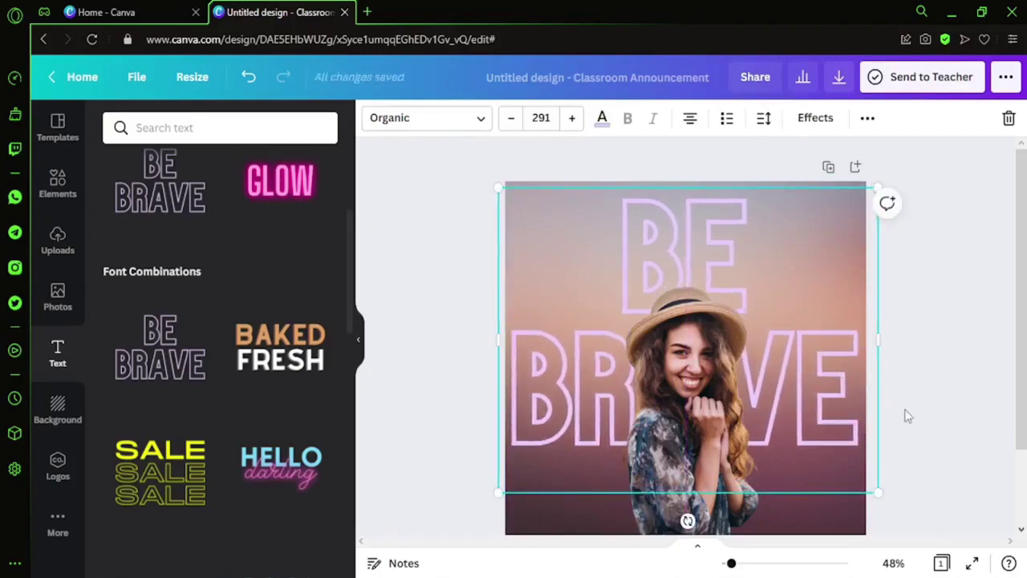
{"action": "left_click", "coordinate": [909, 414]}
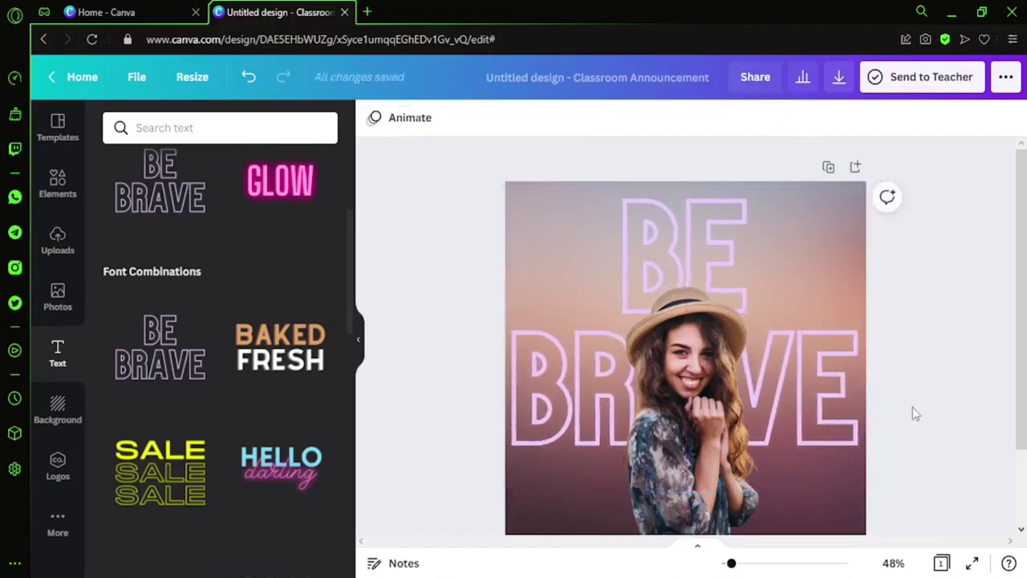
{"action": "left_click", "coordinate": [970, 563]}
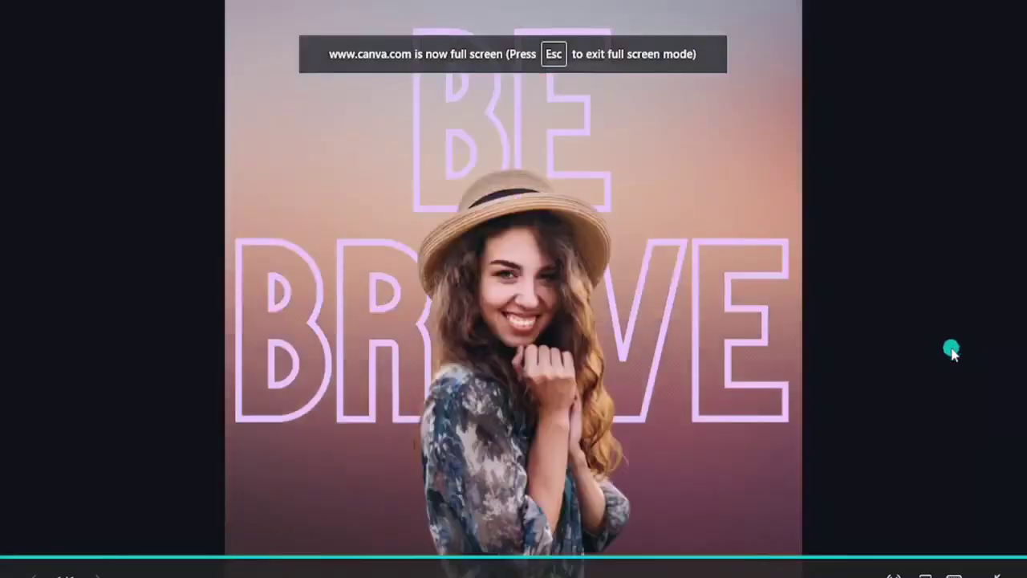